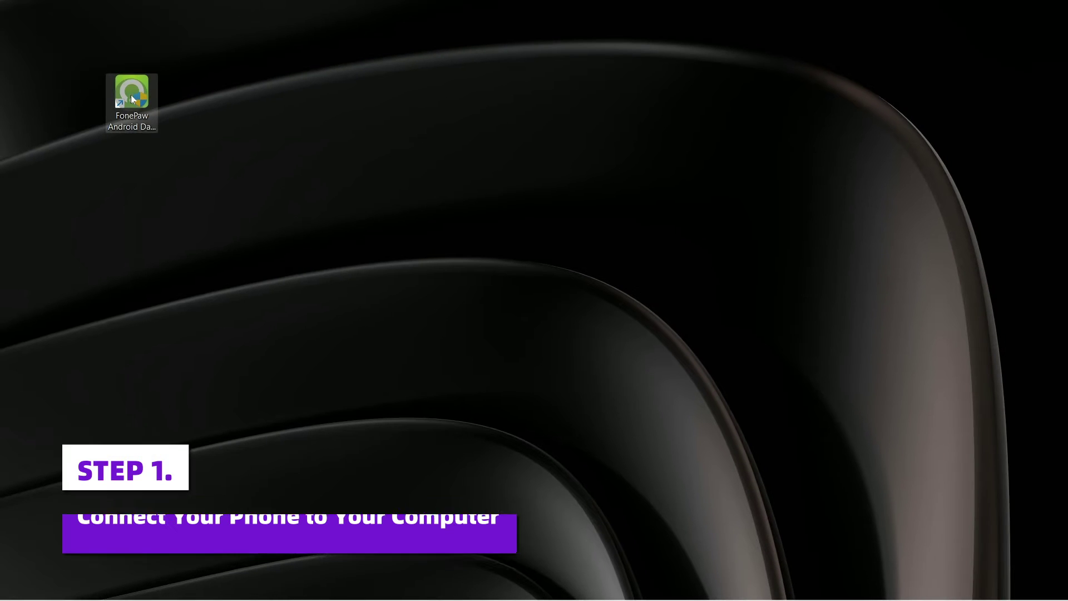
Launch FonePaw Android Data Recovery from its desktop shortcut
double_click(131, 94)
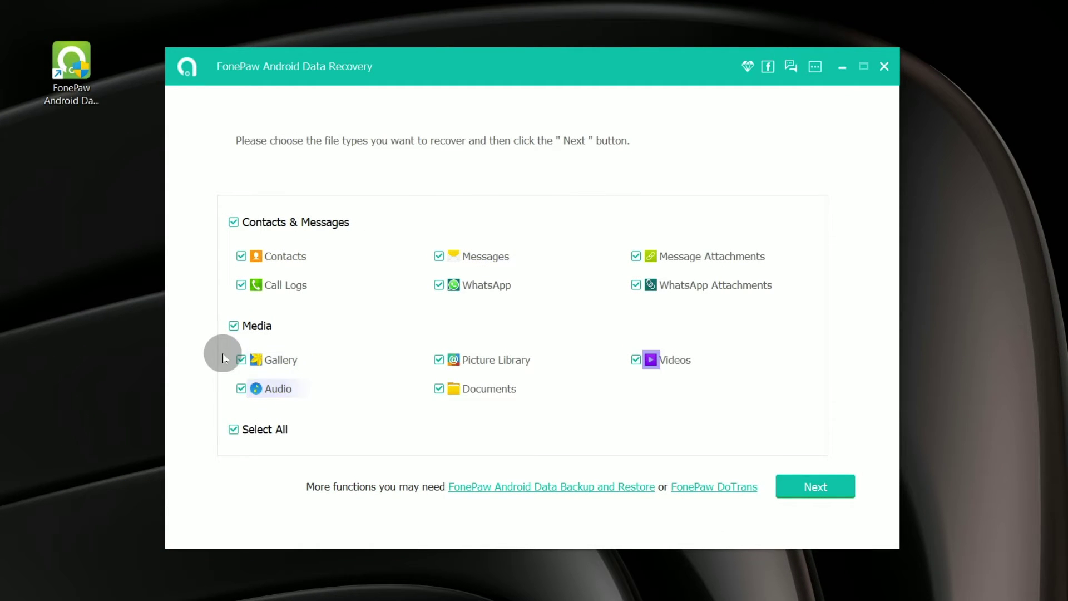
Clear all file types so only Gallery and Picture Library get scanned
left_click(233, 431)
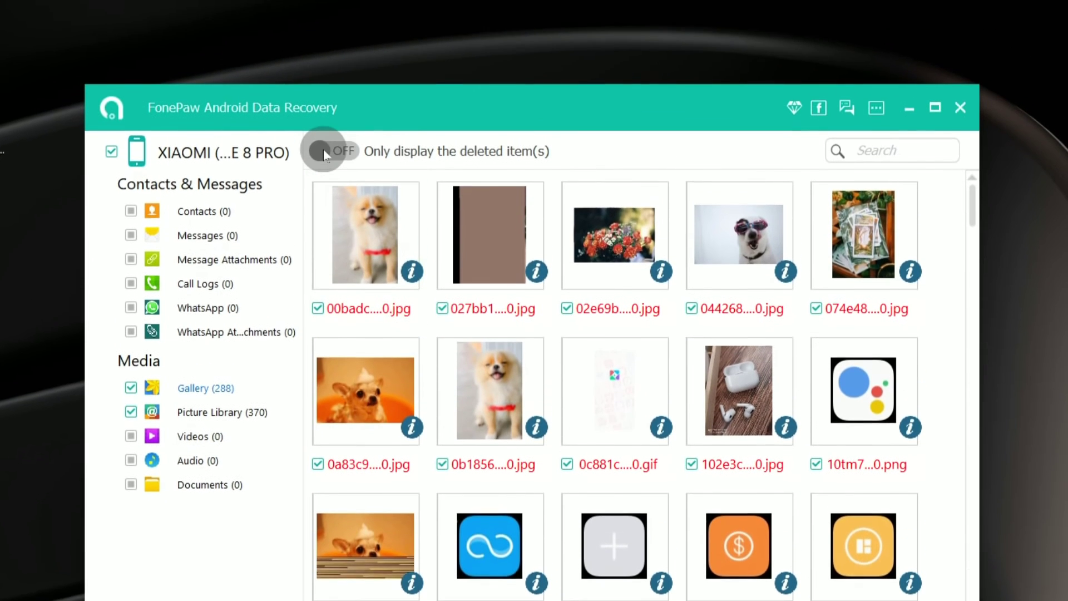
Toggle the deleted-only filter on and off, then search the results for '074E'
left_click(323, 153)
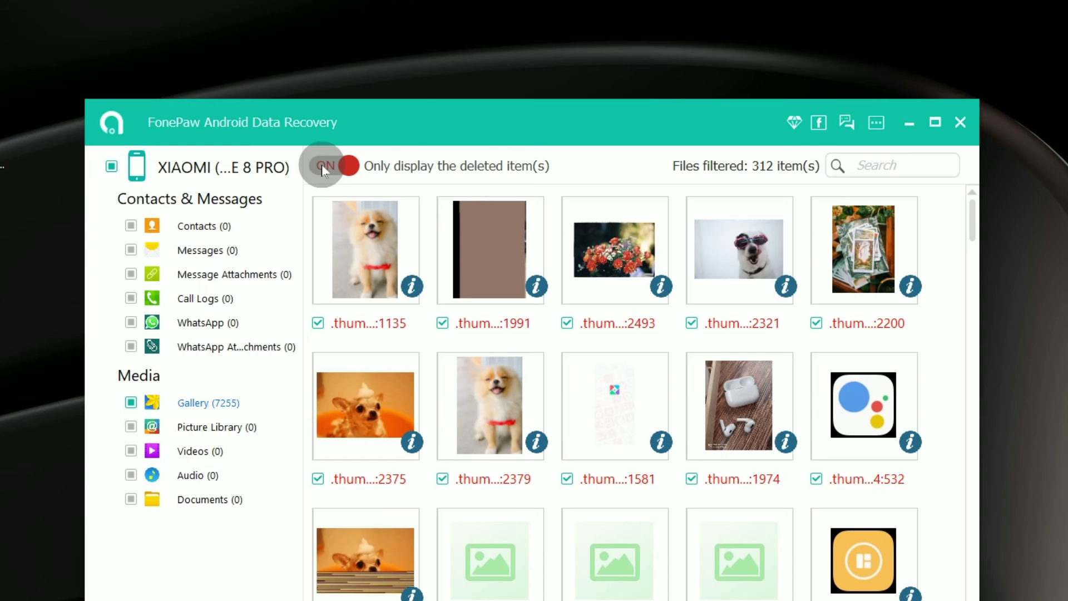
left_click(321, 164)
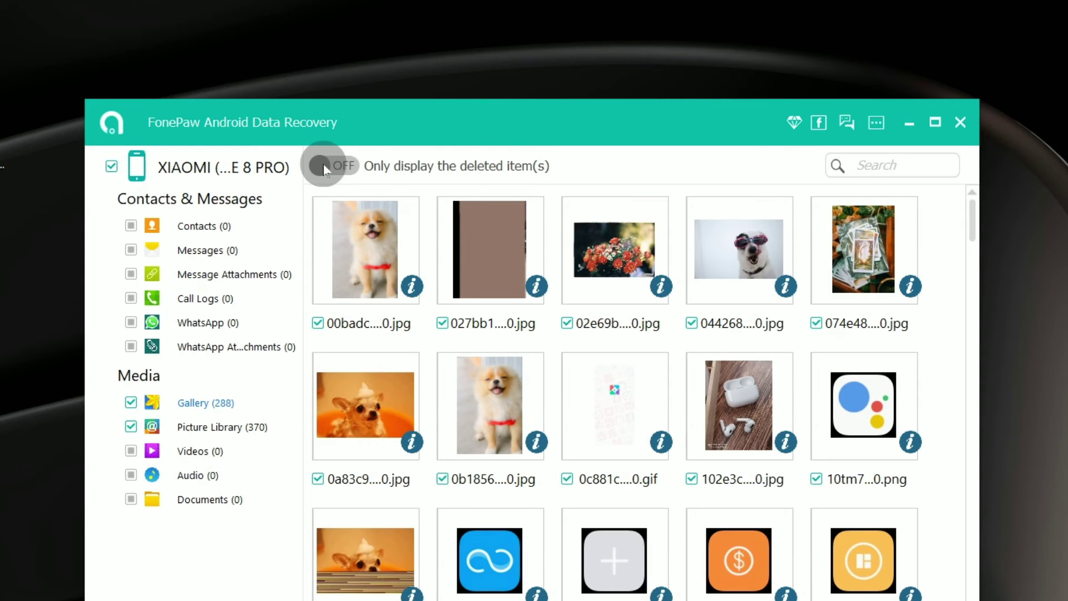
left_click(843, 165)
type("074E")
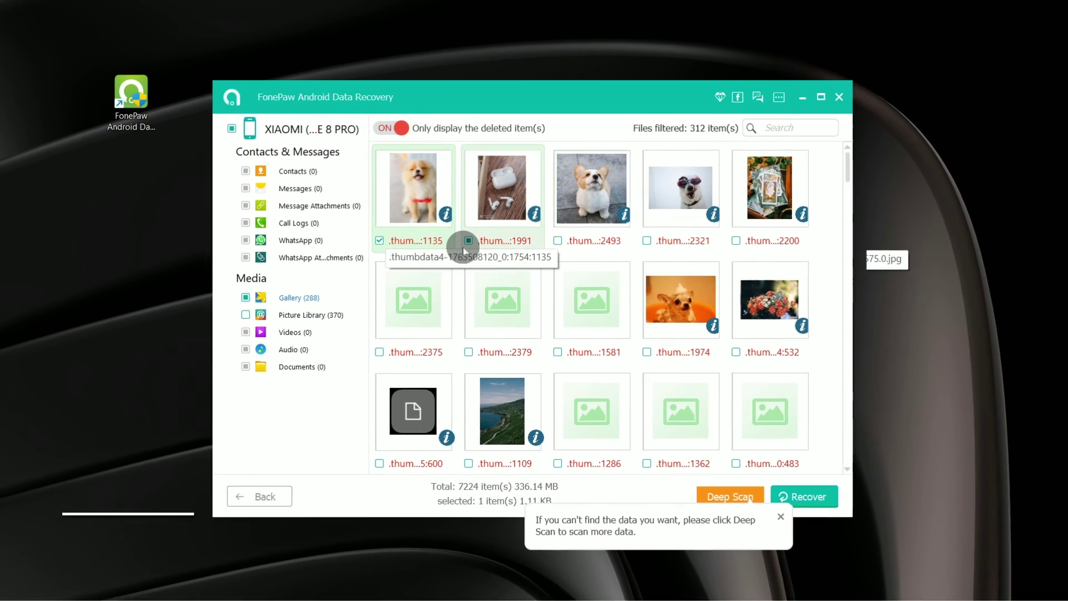
Select seven photos and recover them to the Documents\FonePaw output folder
left_click(468, 242)
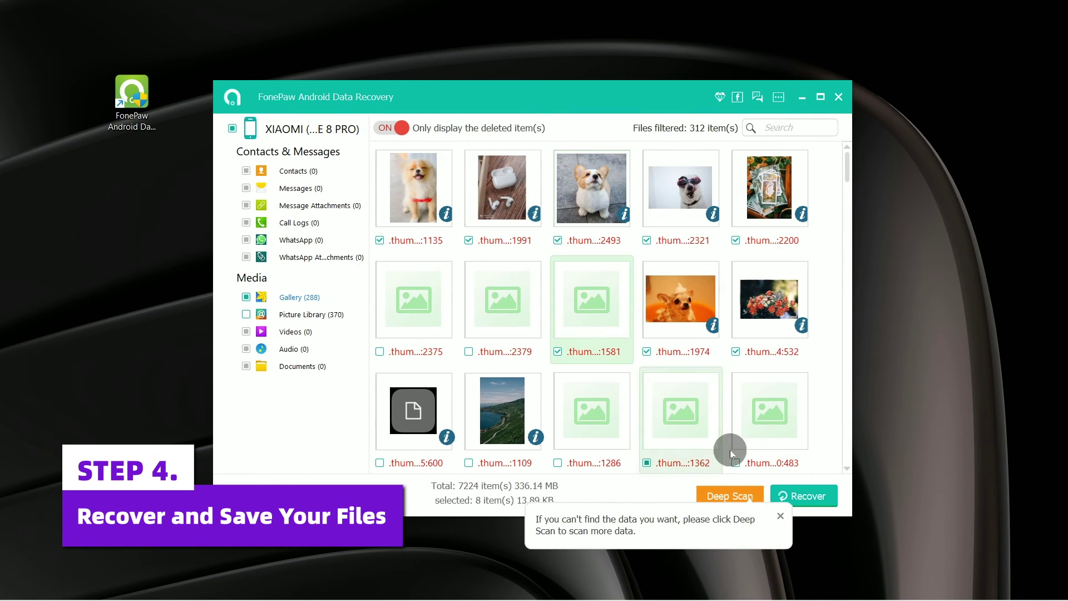
left_click(804, 498)
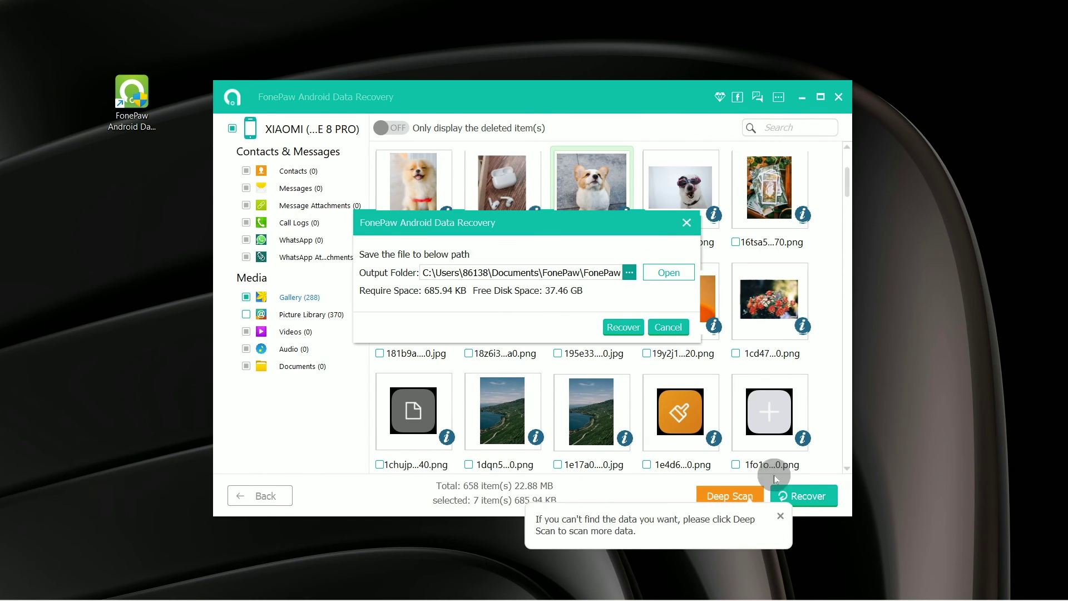
left_click(624, 272)
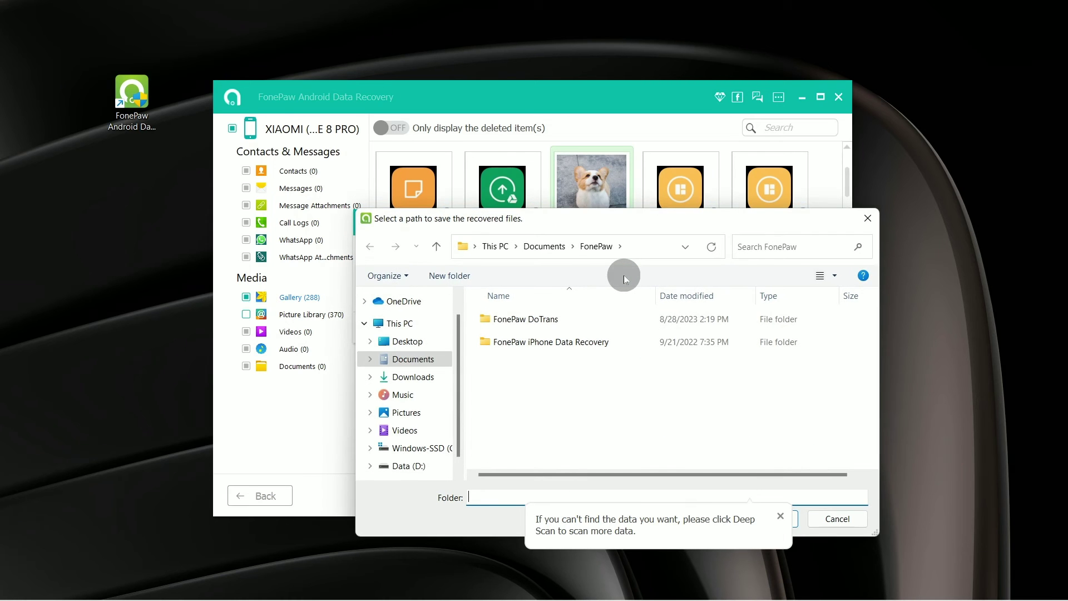
left_click(868, 219)
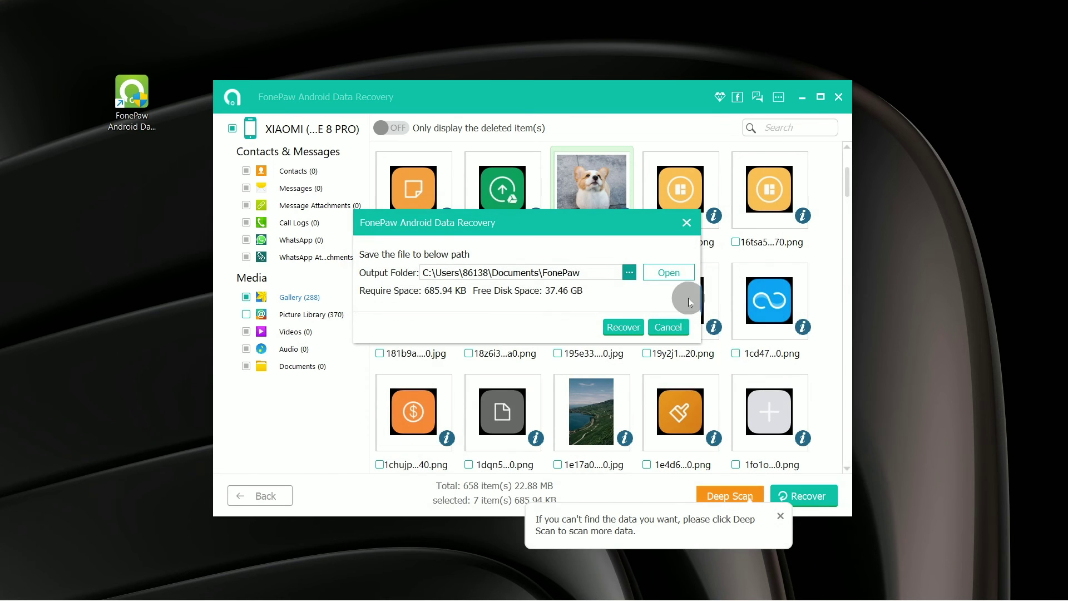
Recover the photos, then select all seven files in the Gallery JPG folder
left_click(626, 330)
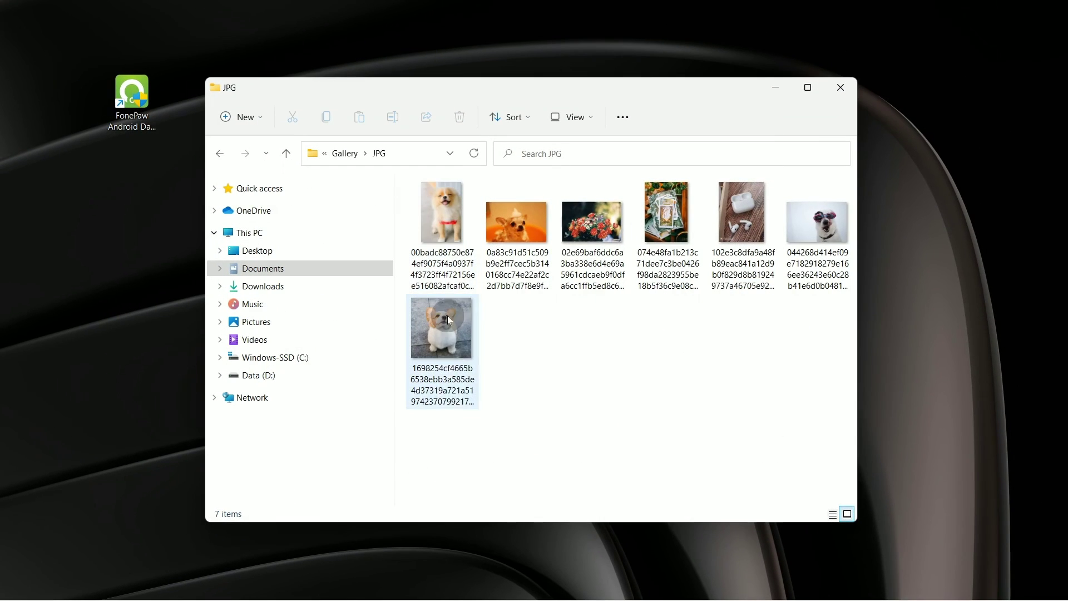
left_click_drag(434, 427, 815, 224)
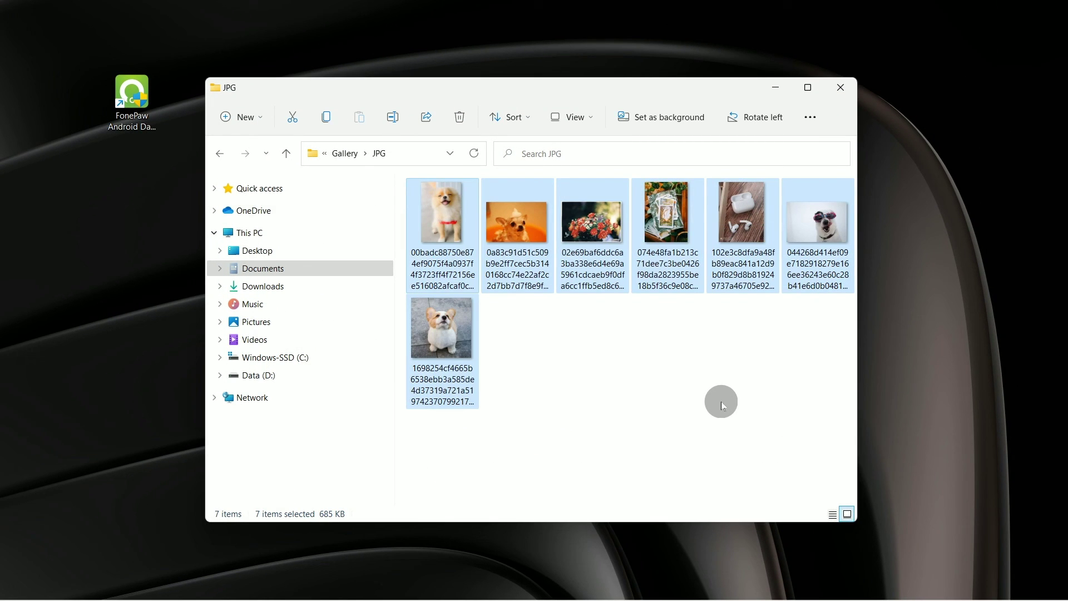